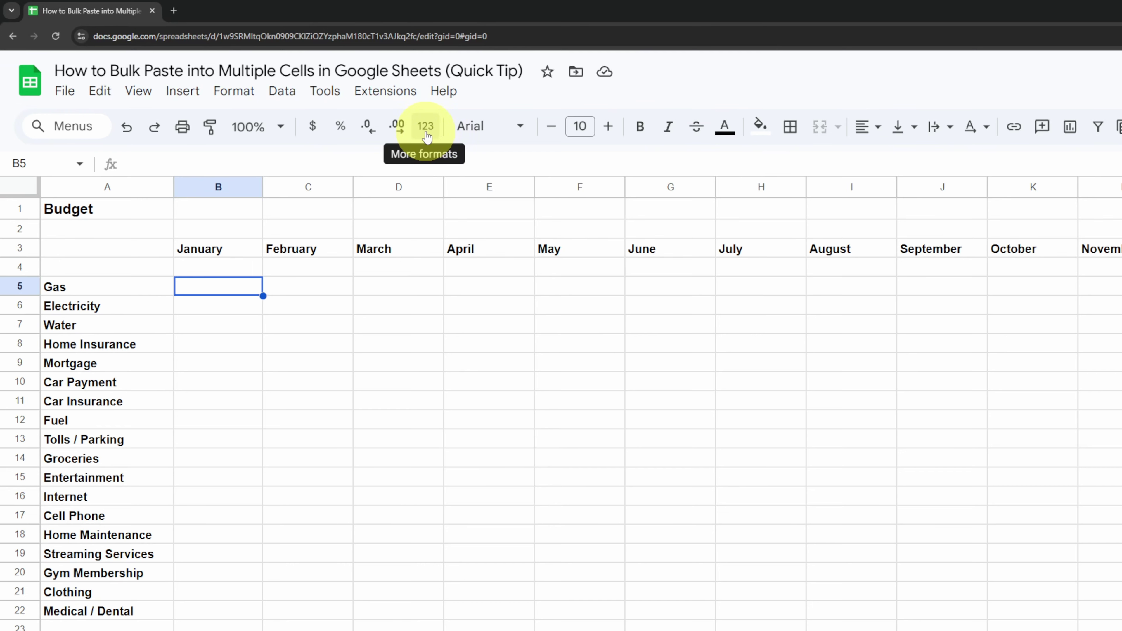
# Set the number format of cell B5 to plain text.
pyautogui.click(426, 128)
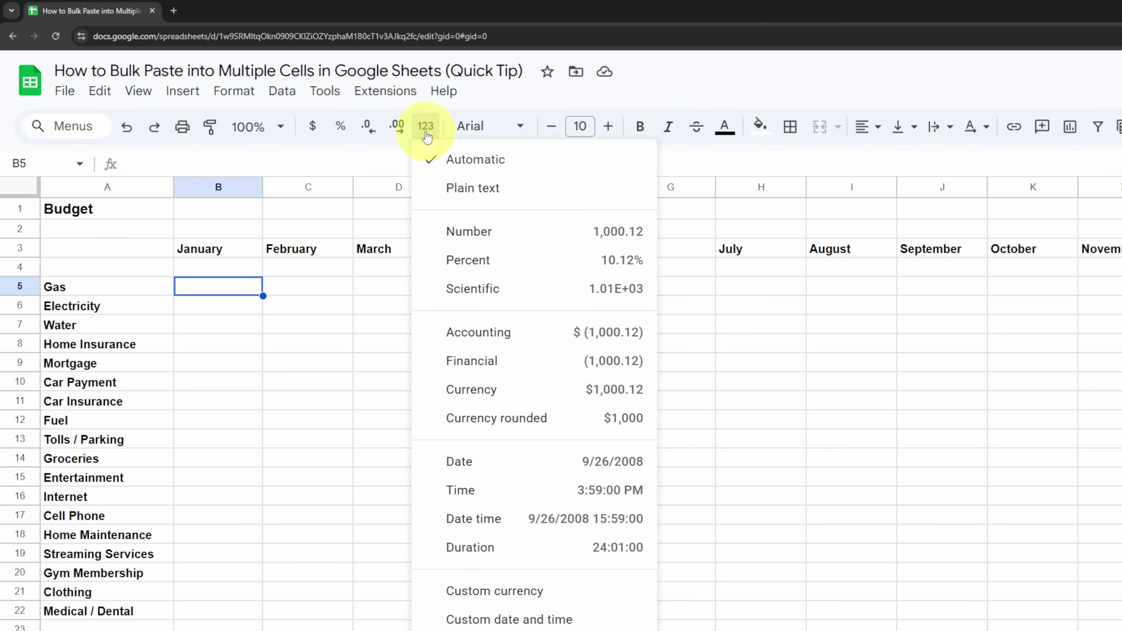
pyautogui.click(482, 190)
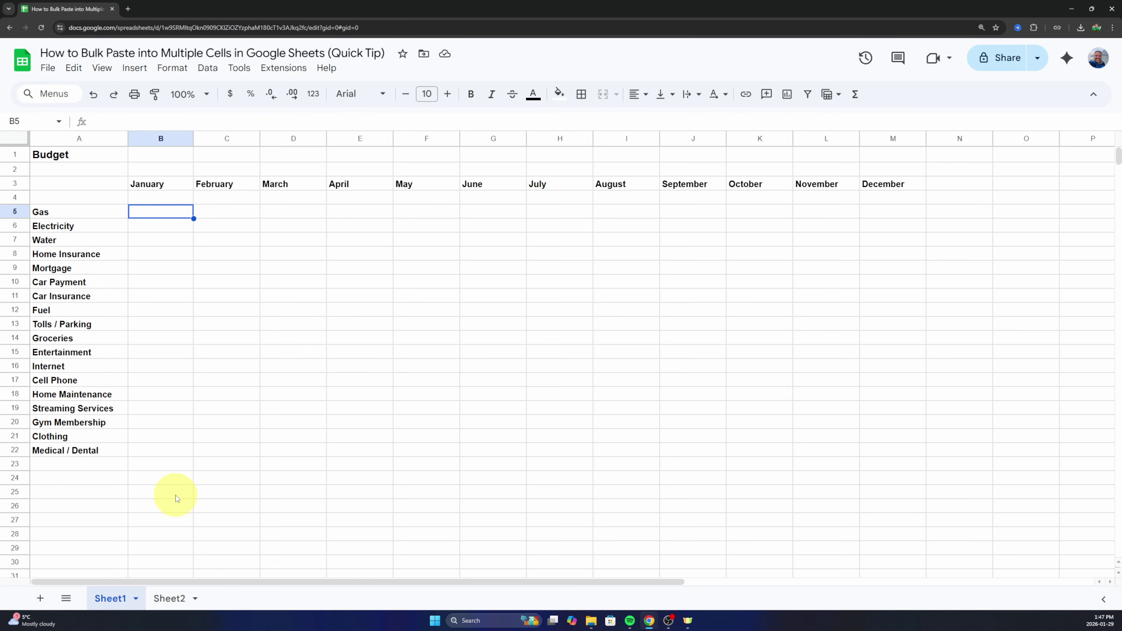
# Copy the comma-separated values in A1:A18 of Sheet2 and paste them into Sheet1 starting at cell B5.
pyautogui.click(173, 600)
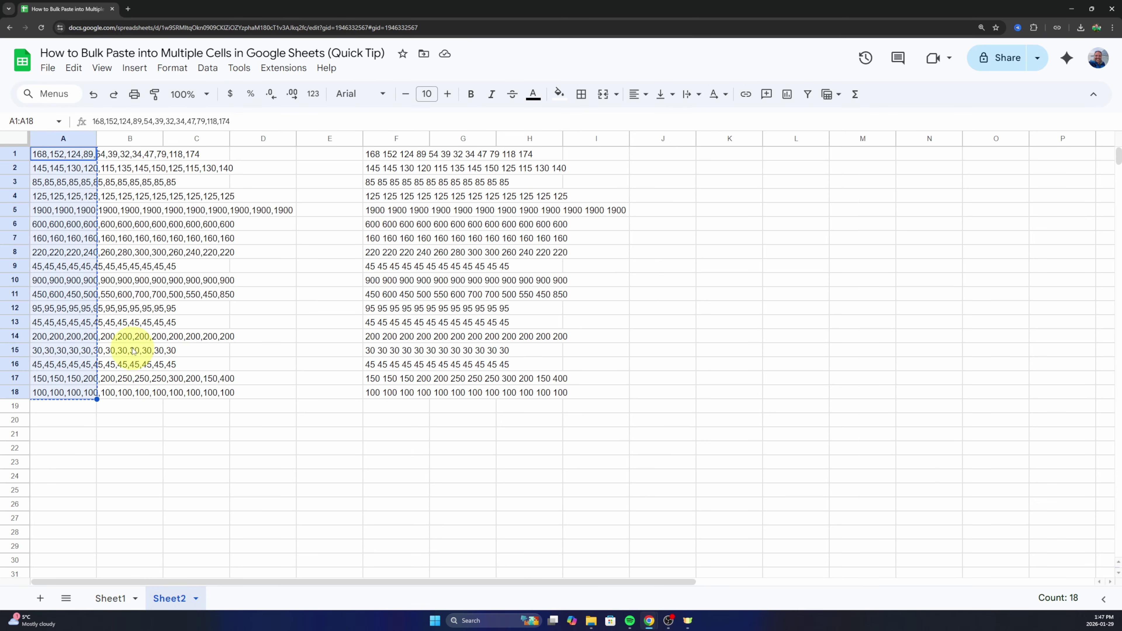
pyautogui.click(130, 294)
pyautogui.moveTo(76, 159); pyautogui.dragTo(97, 393)
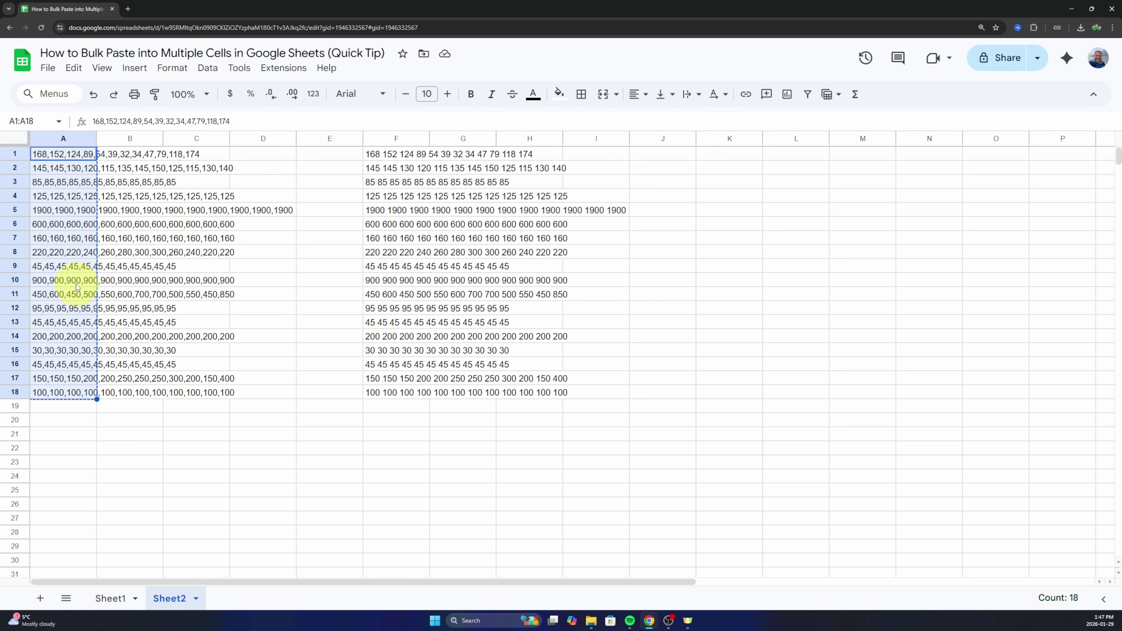
pyautogui.rightClick(68, 257)
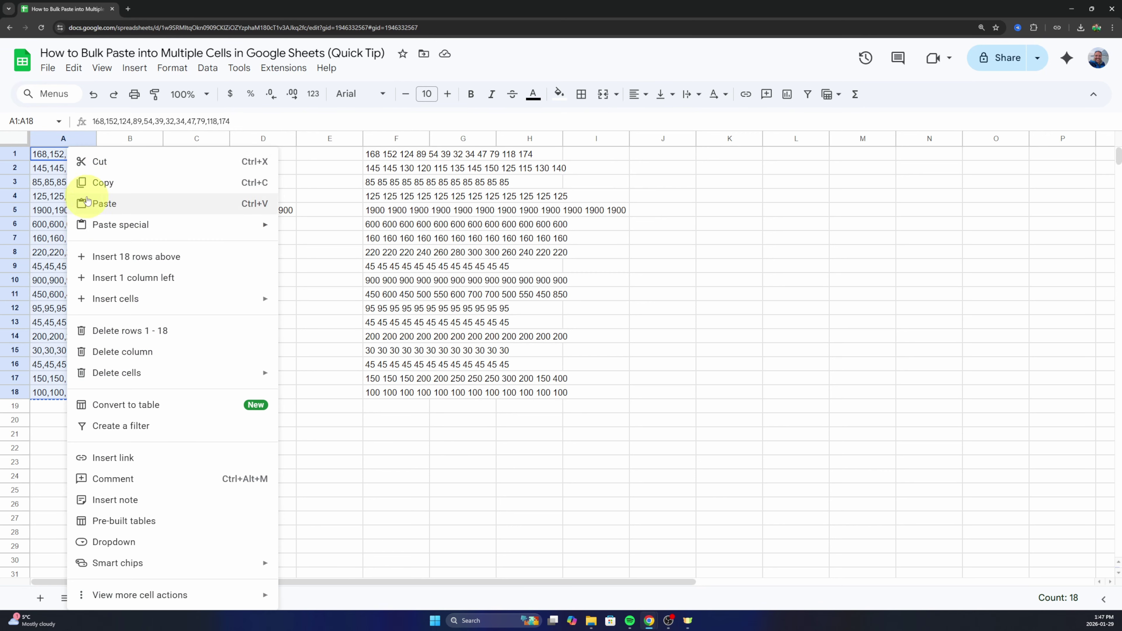
pyautogui.click(108, 189)
pyautogui.click(111, 599)
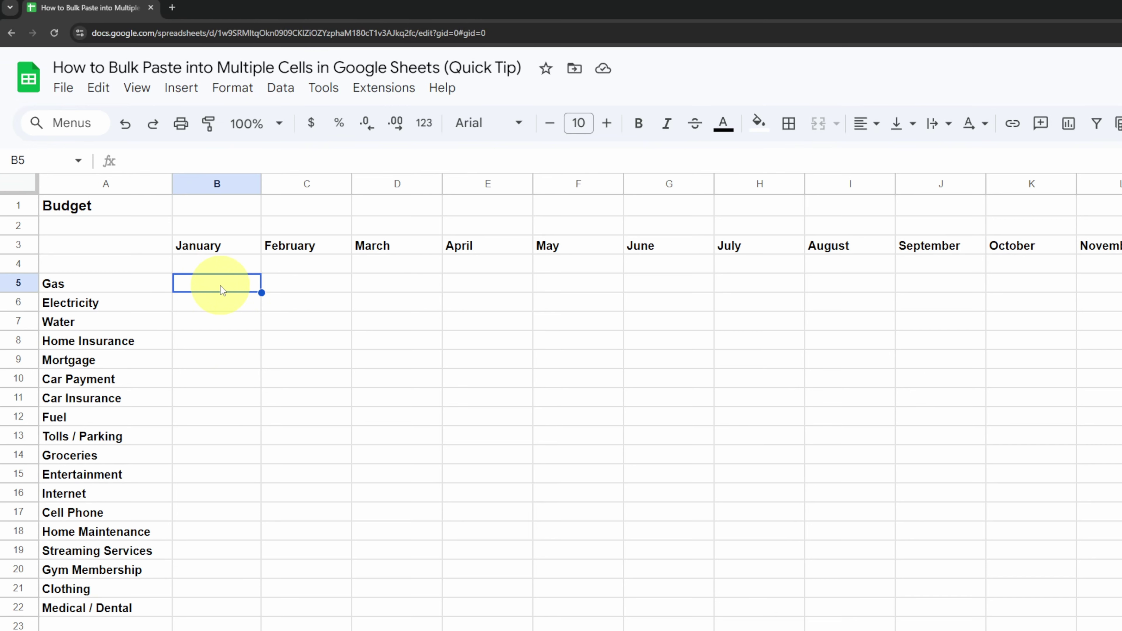
pyautogui.rightClick(220, 286)
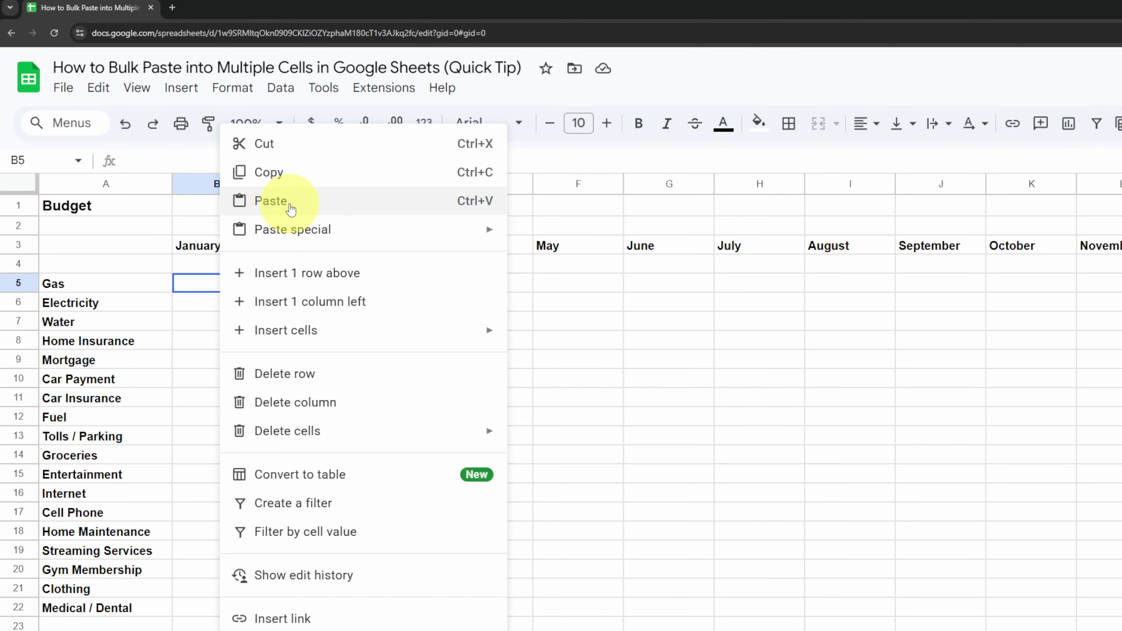
pyautogui.click(290, 209)
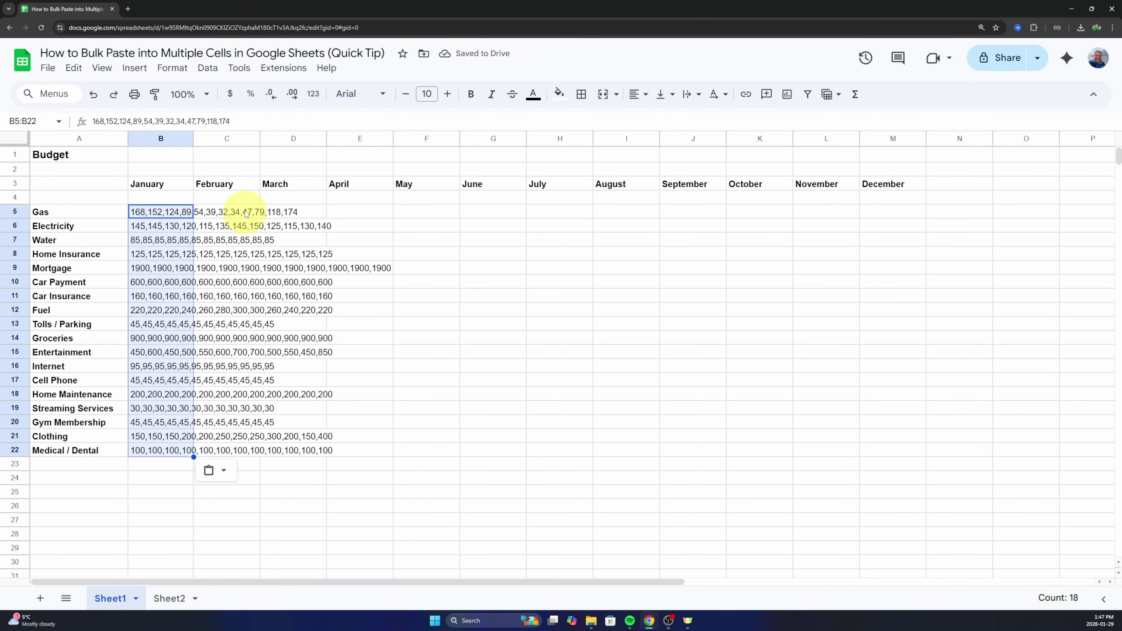
# Try currency formatting on the pasted values with a wider column B, and undo both changes.
pyautogui.click(231, 95)
pyautogui.moveTo(193, 138); pyautogui.dragTo(290, 139)
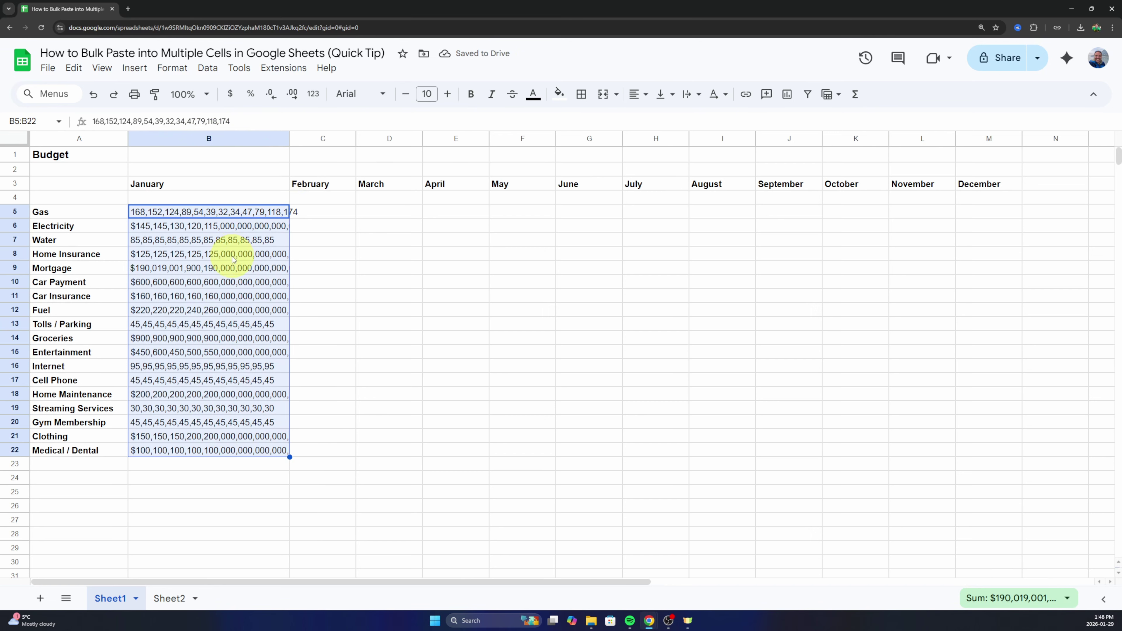
pyautogui.hotkey('ctrl', 'z')
pyautogui.hotkey('ctrl', 'z')
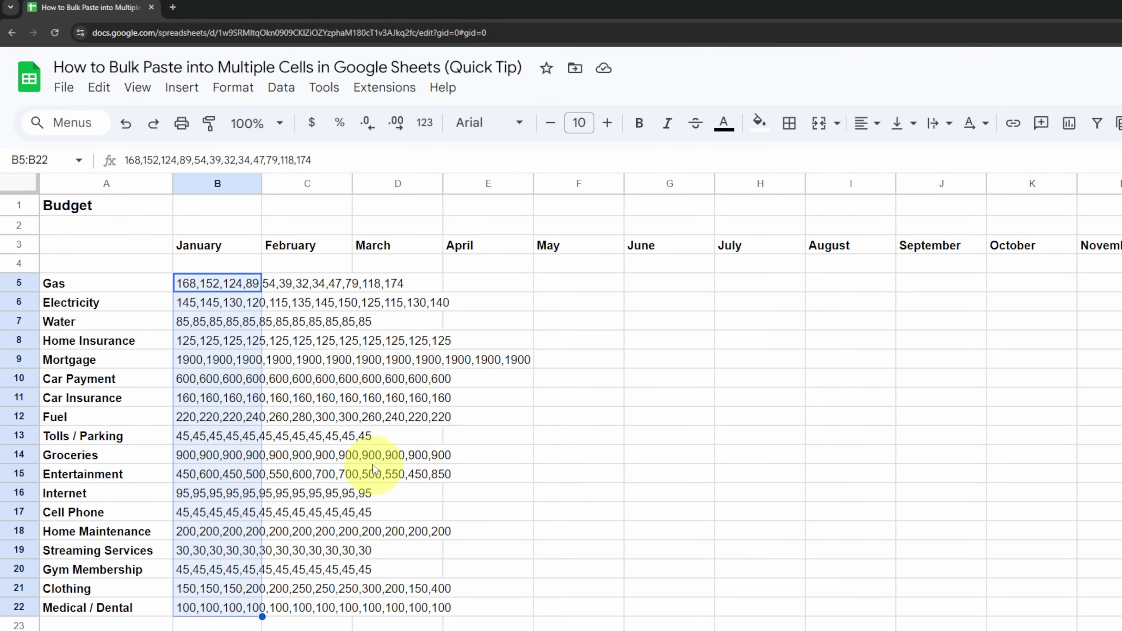
# Split the text in B5:B22 into columns using Comma as the separator.
pyautogui.click(391, 418)
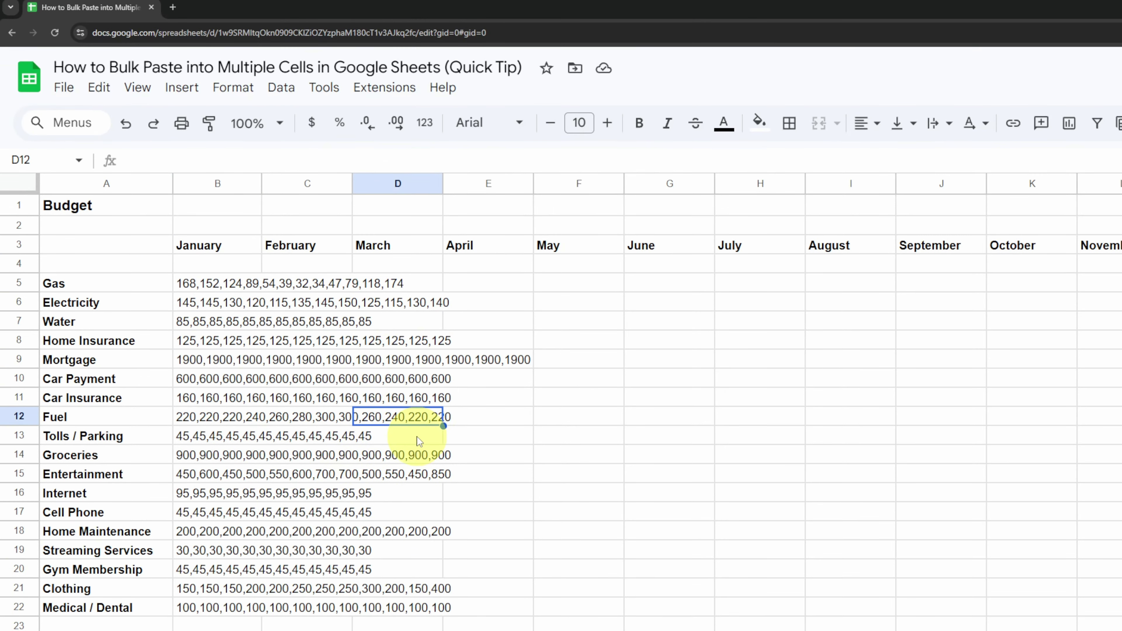
pyautogui.moveTo(226, 286); pyautogui.dragTo(204, 610)
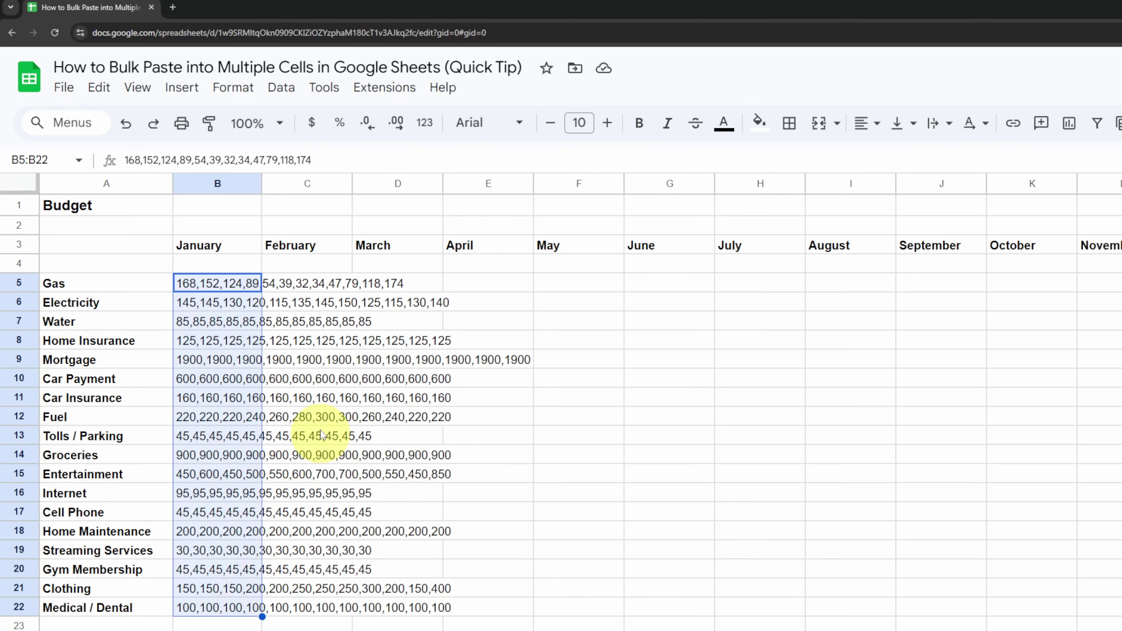
pyautogui.click(284, 98)
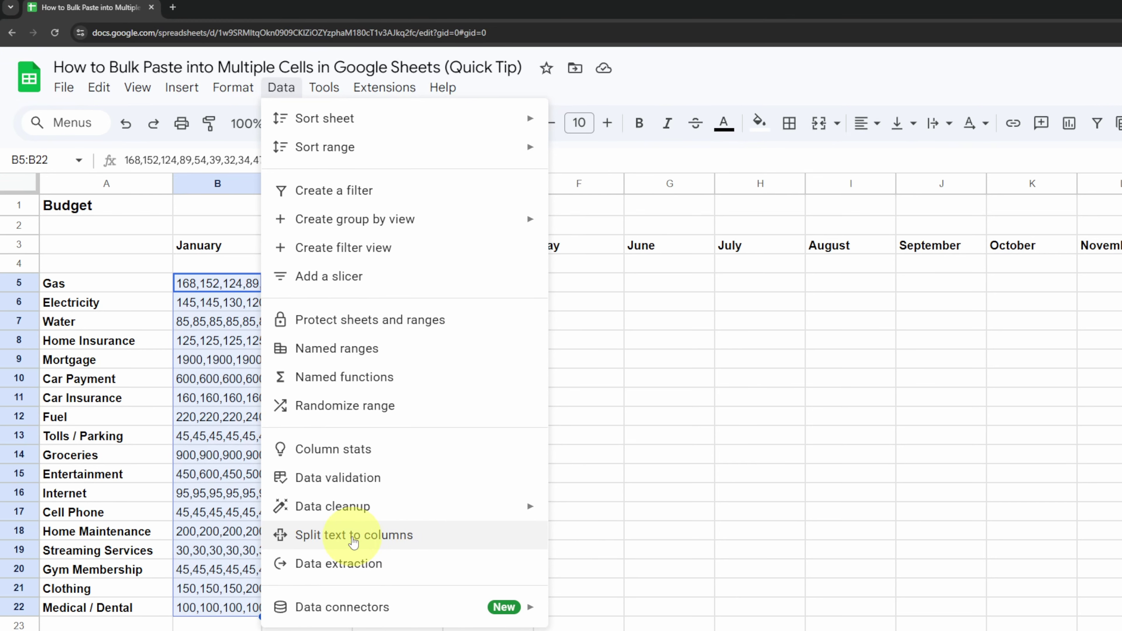
pyautogui.click(354, 541)
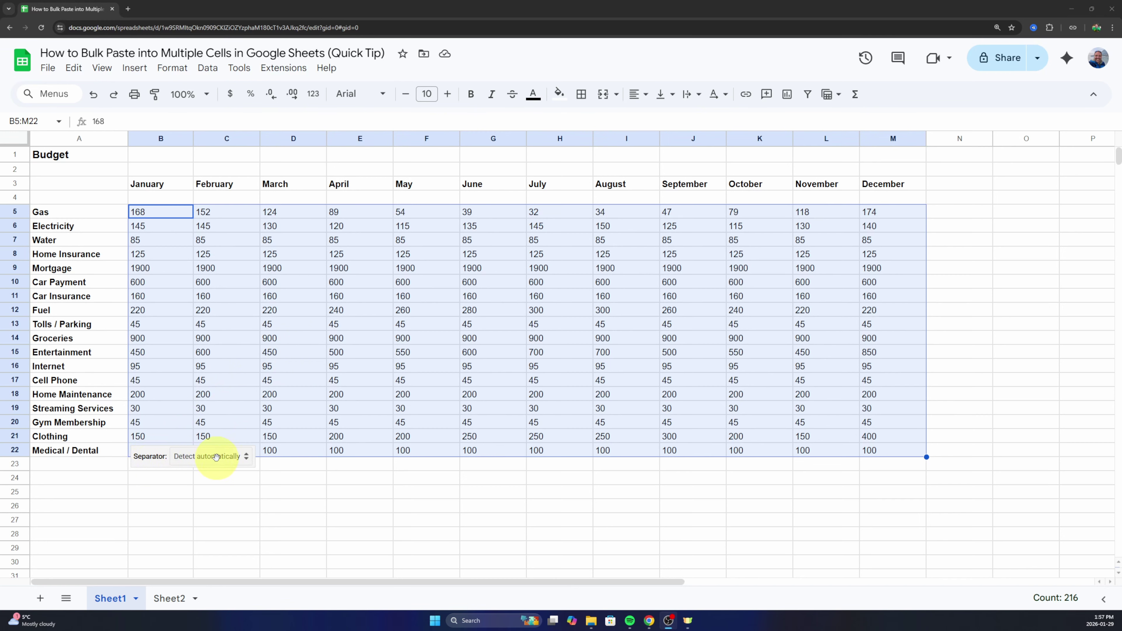
pyautogui.click(219, 463)
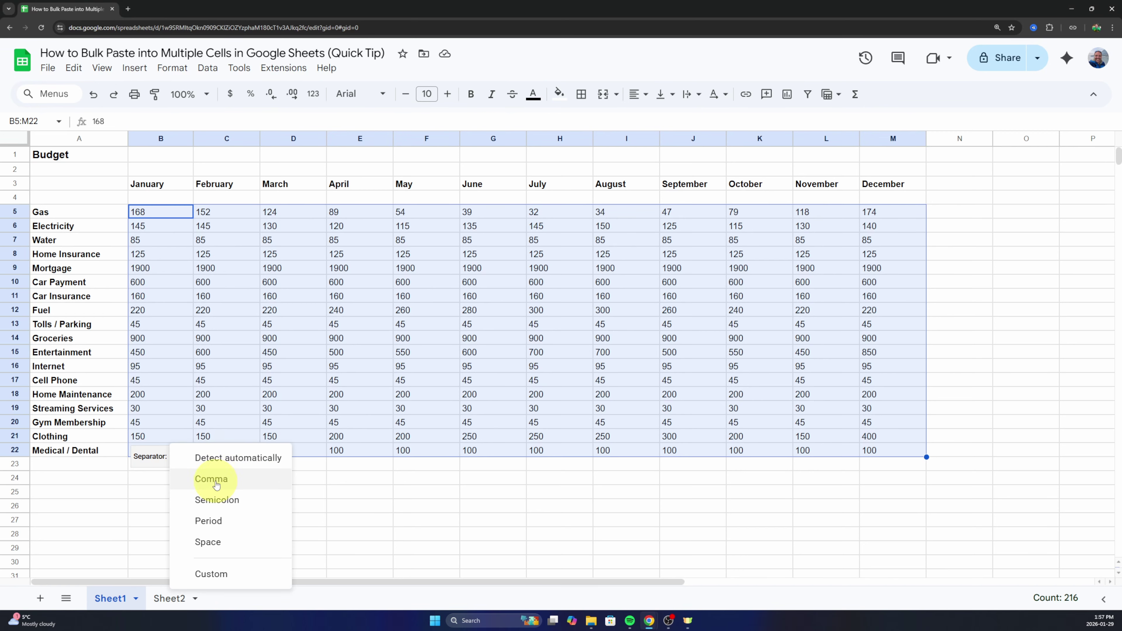
pyautogui.click(216, 484)
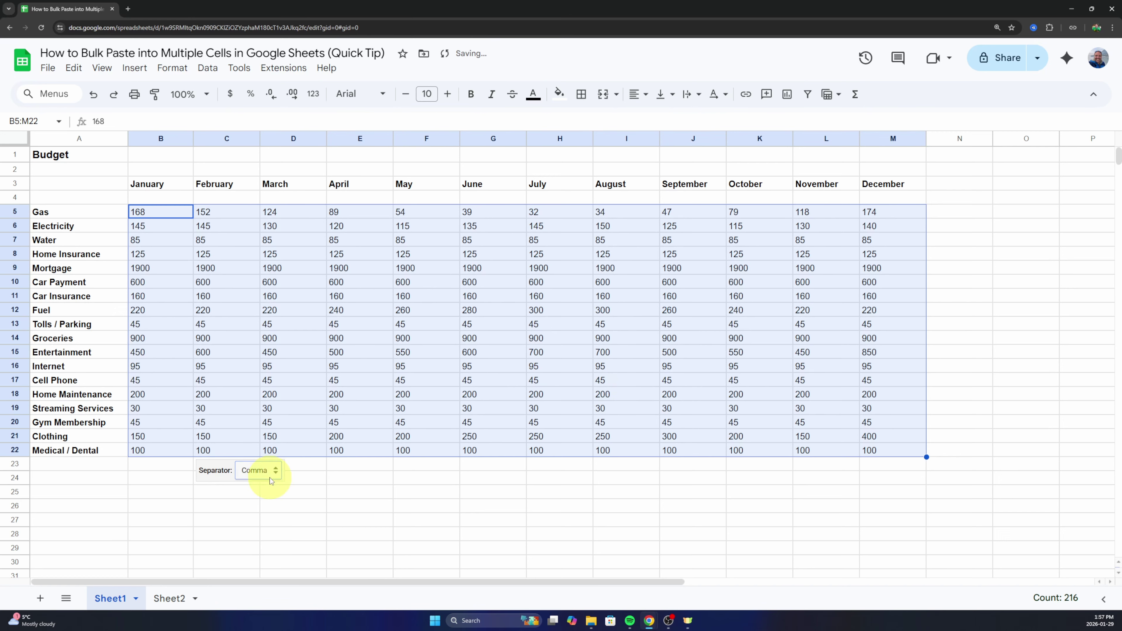
# Try the Semicolon, Period and Space separators in turn on the split text.
pyautogui.click(265, 471)
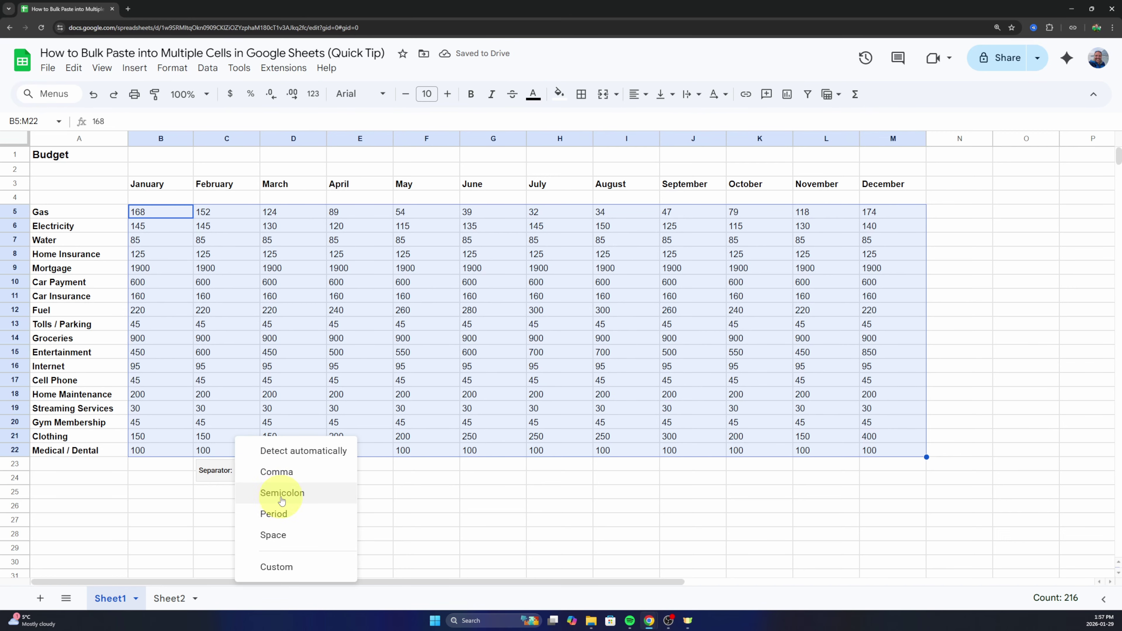
pyautogui.click(277, 496)
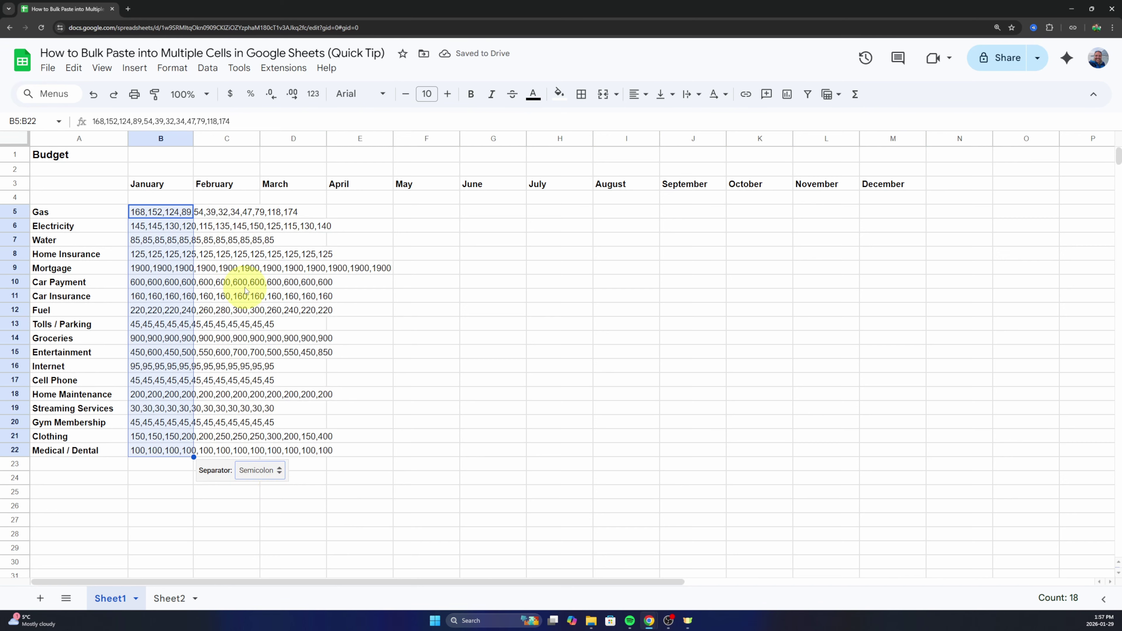
pyautogui.click(253, 472)
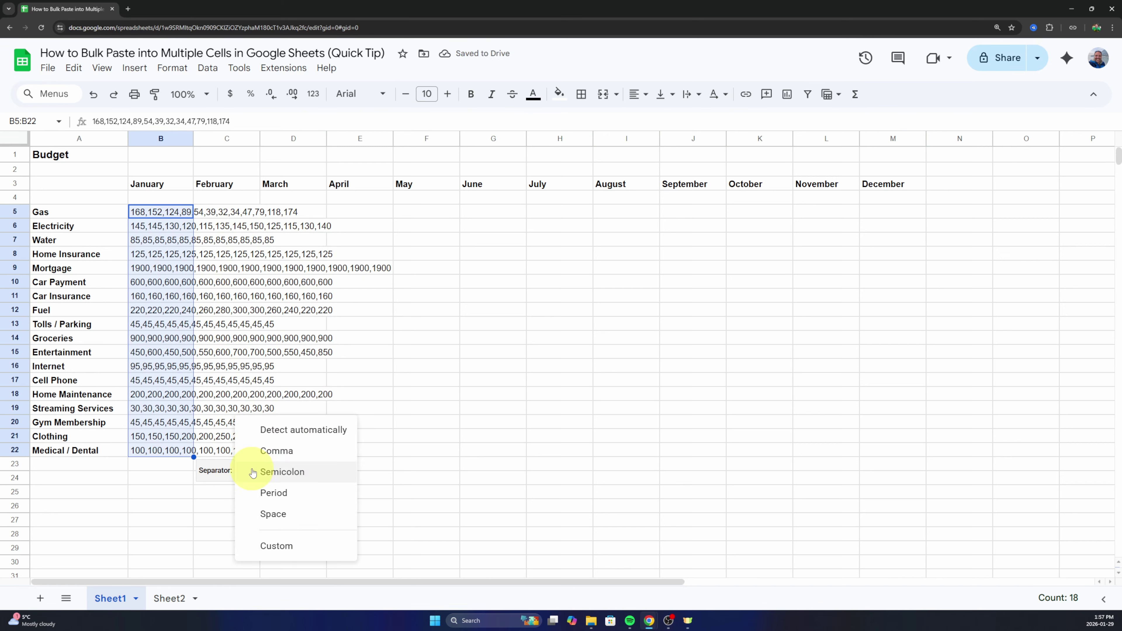
pyautogui.click(279, 494)
pyautogui.click(259, 470)
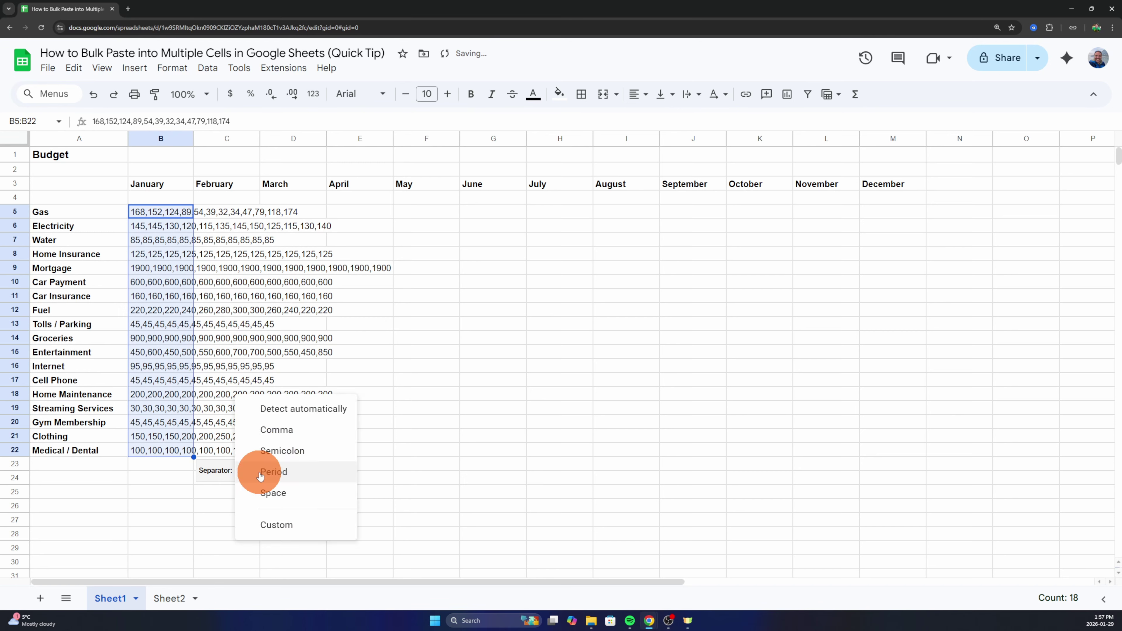
pyautogui.click(275, 498)
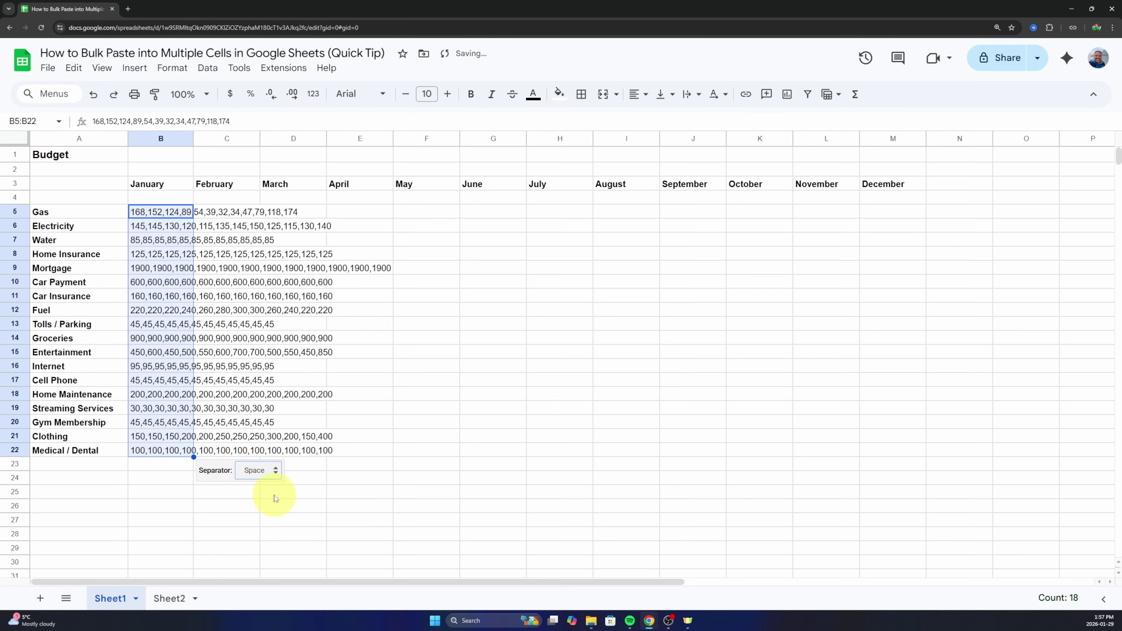
# Clear the comma-separated values from cells B5:B22 of the budget.
pyautogui.click(239, 508)
pyautogui.moveTo(181, 216); pyautogui.dragTo(171, 453)
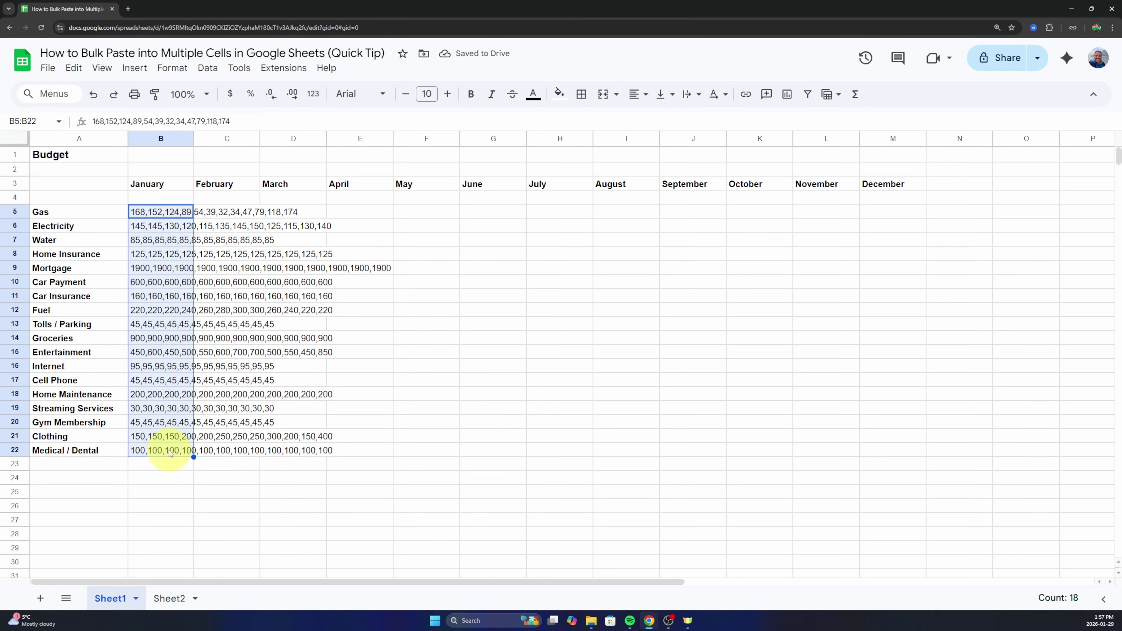
pyautogui.press('Delete')
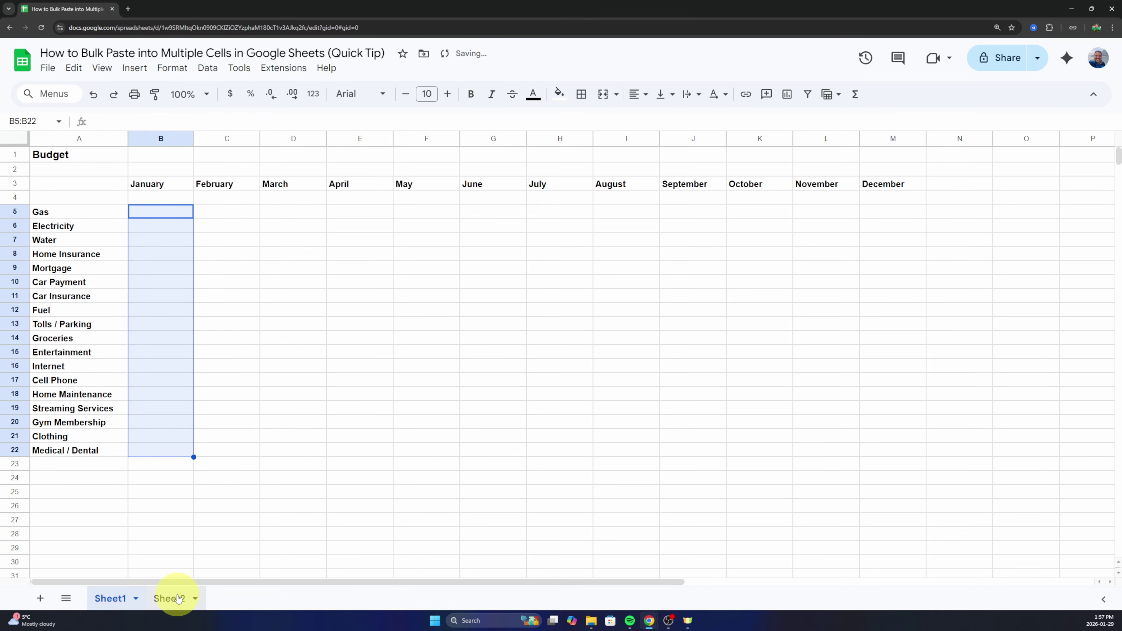
# Copy the space-separated values in F1:F18 of Sheet2 and paste them into Sheet1 starting at cell B5.
pyautogui.click(169, 598)
pyautogui.moveTo(398, 154); pyautogui.dragTo(404, 397)
pyautogui.hotkey('ctrl', 'c')
pyautogui.click(111, 598)
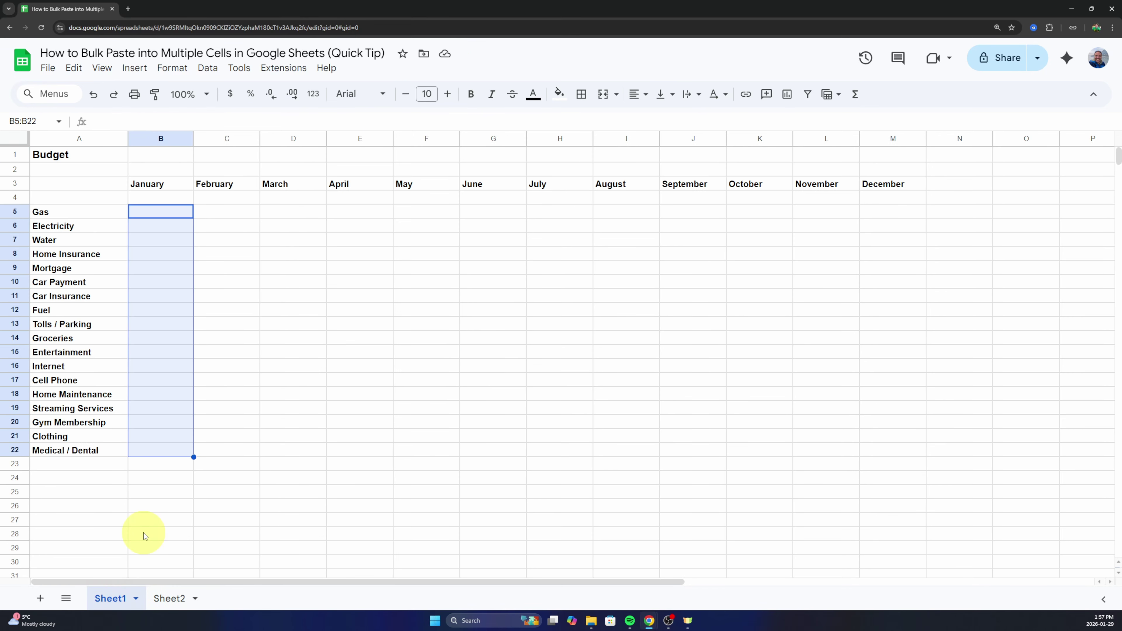
pyautogui.click(179, 213)
pyautogui.hotkey('ctrl', 'v')
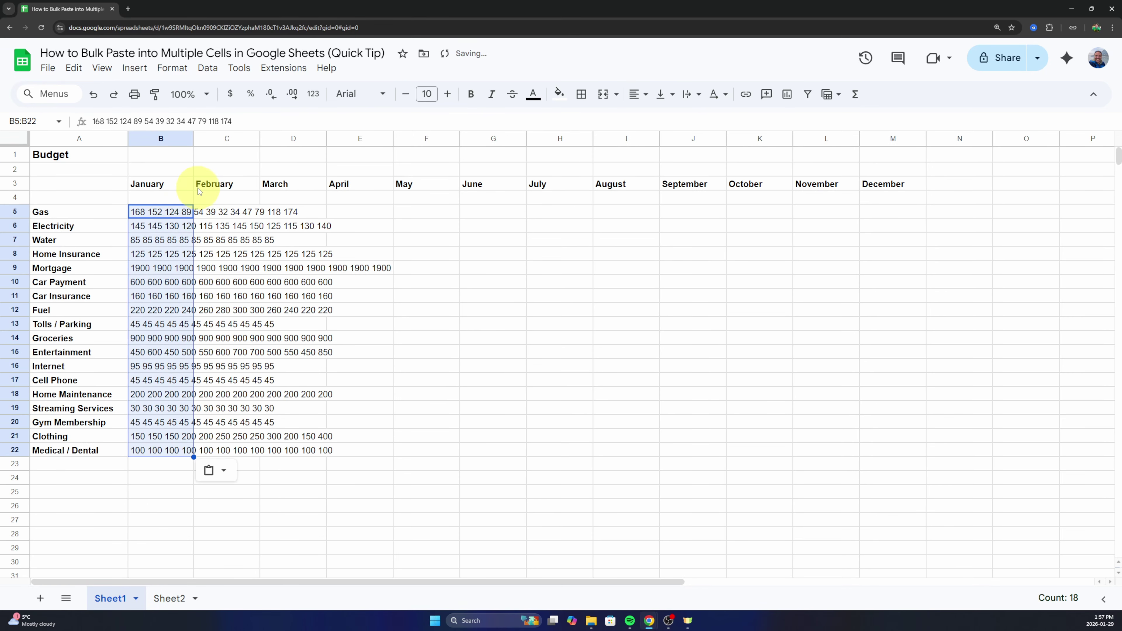
# Split the pasted B5:B22 text into columns using Space as the separator, and format the resulting values as currency.
pyautogui.click(212, 71)
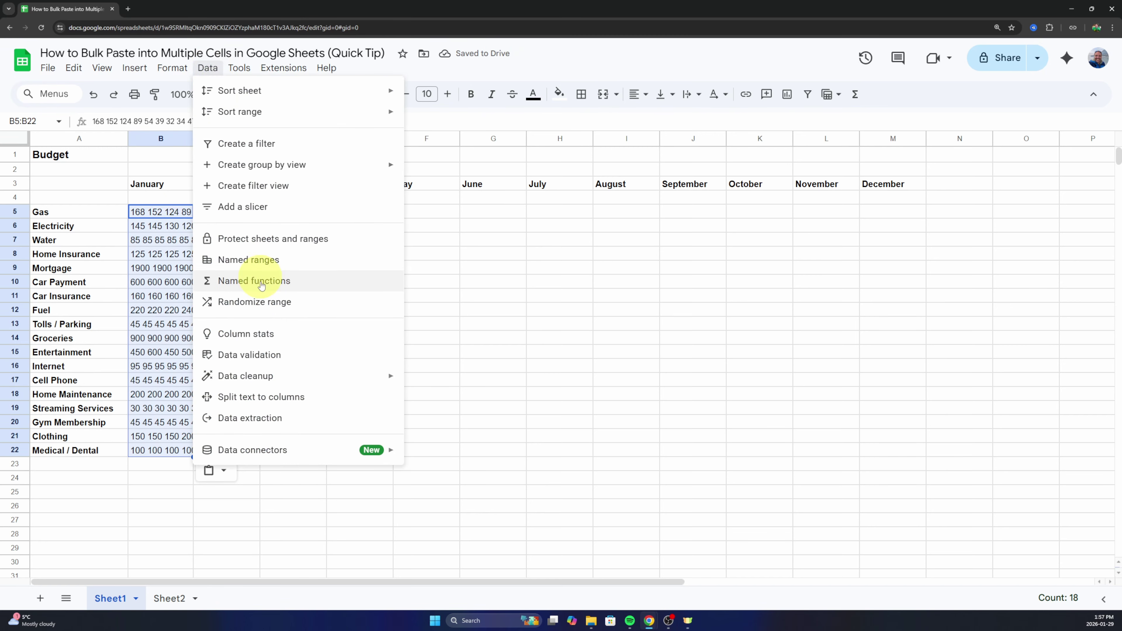
pyautogui.click(261, 398)
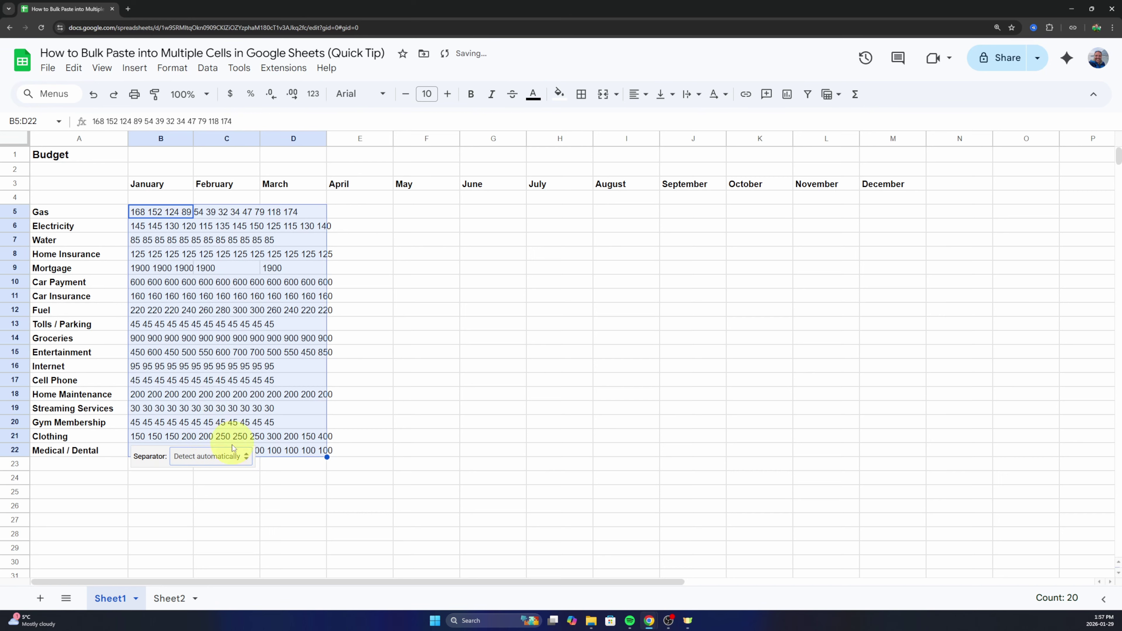
pyautogui.click(203, 461)
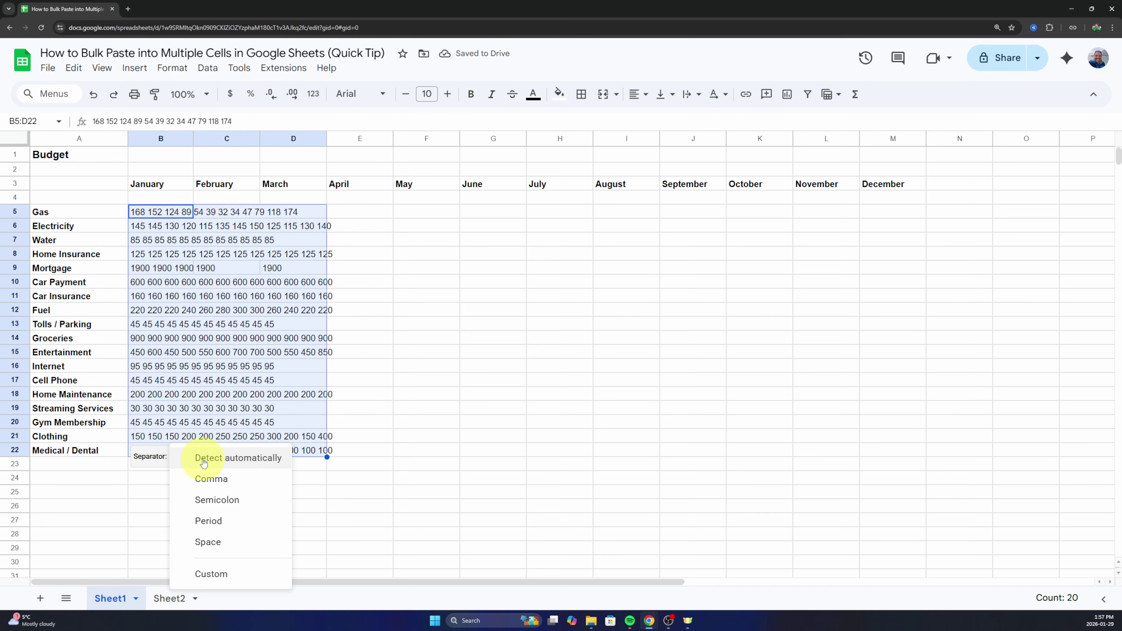
pyautogui.click(215, 544)
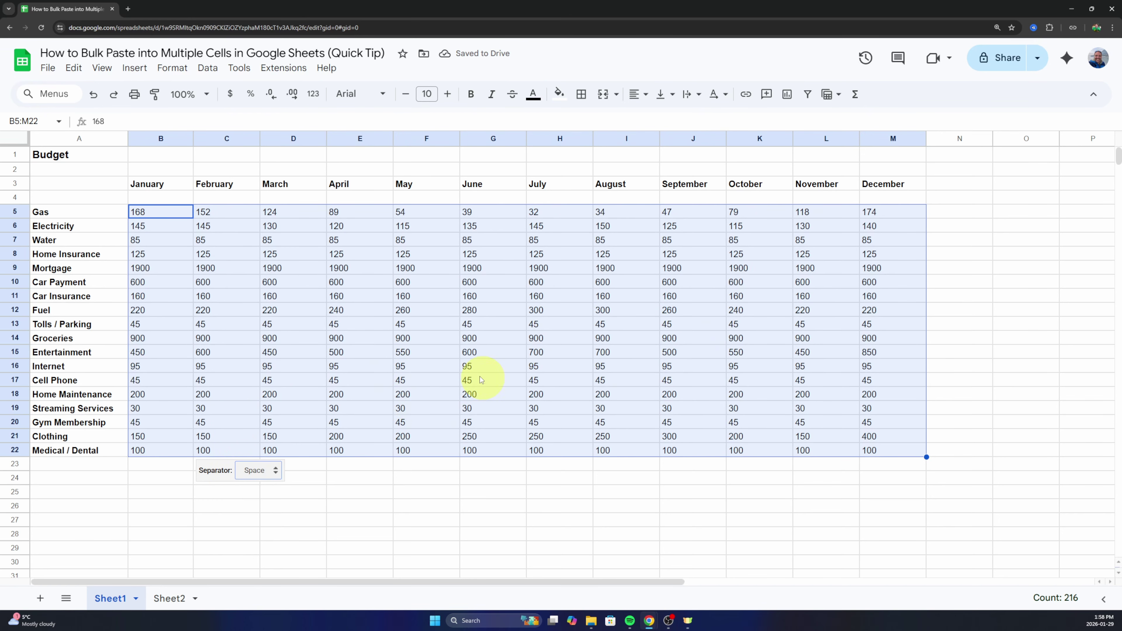
pyautogui.click(230, 94)
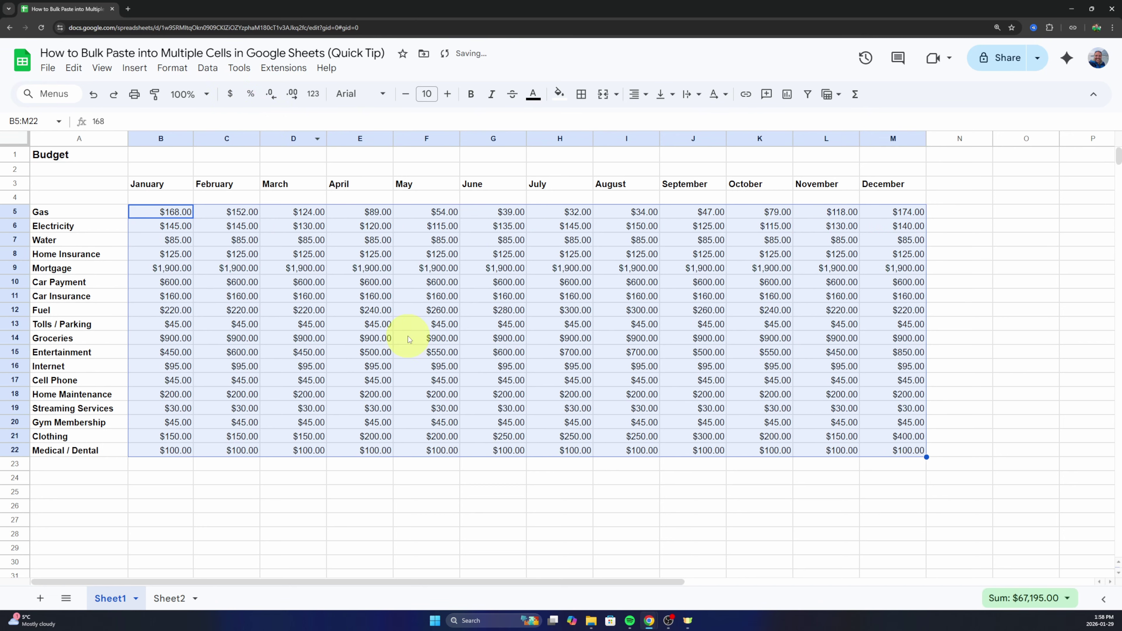